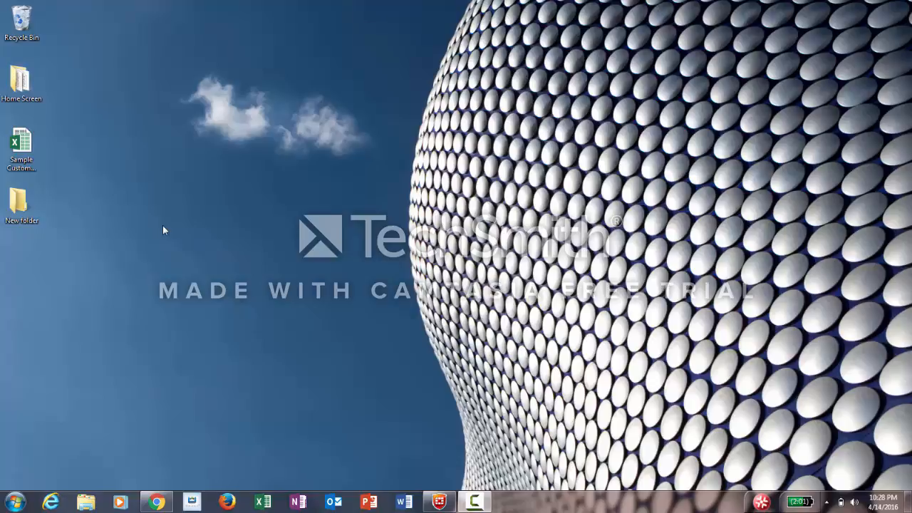
Open the Sample Customer Data workbook from the desktop and review its customer sales columns
click(22, 150)
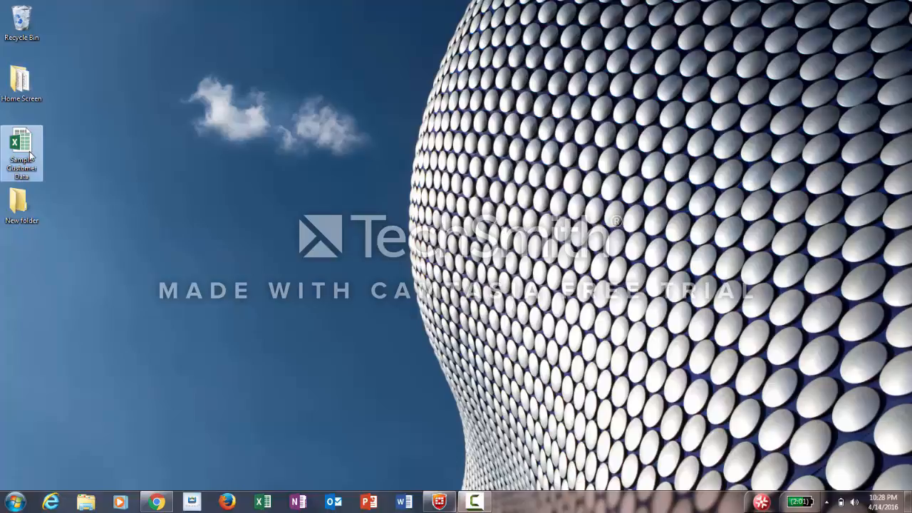
double_click(29, 153)
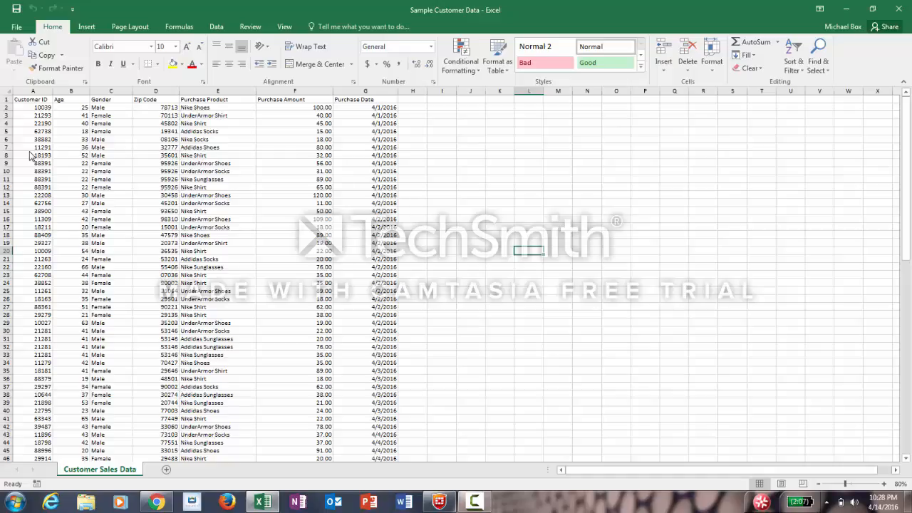
click(33, 91)
click(110, 123)
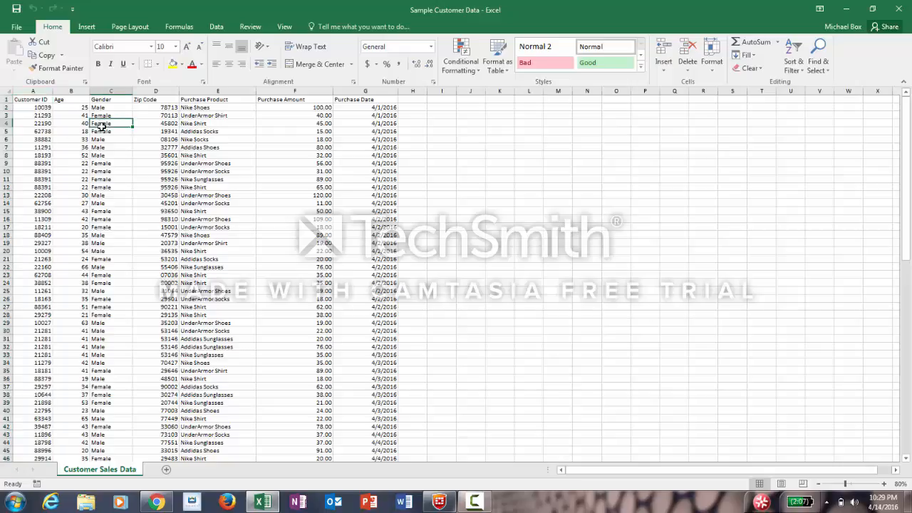
Switch to MicroStrategy in Chrome, create a new dashboard and start adding external data from a file on disk
click(156, 503)
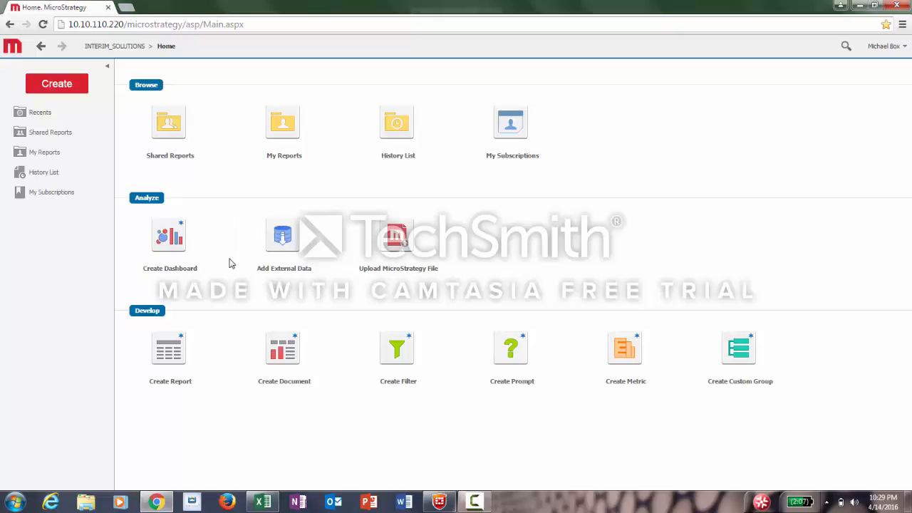
click(166, 239)
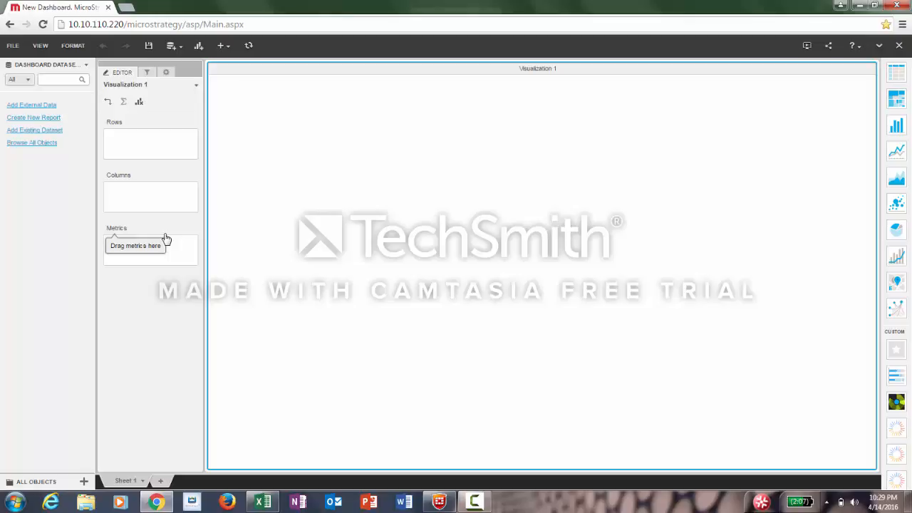
click(32, 107)
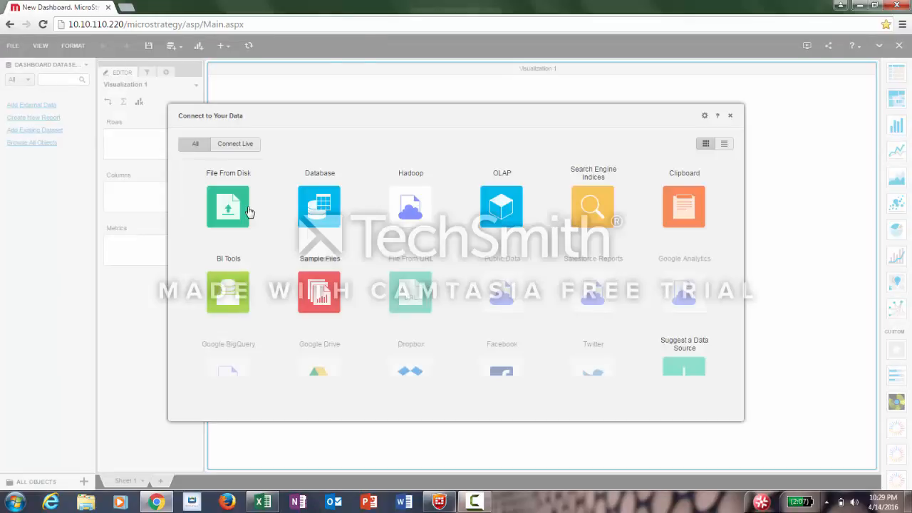
mouse_move(289, 210)
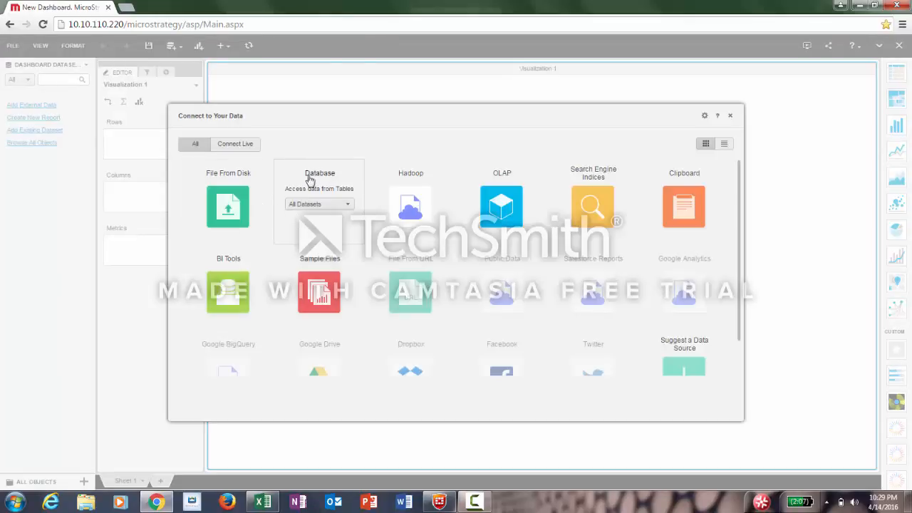
mouse_move(236, 207)
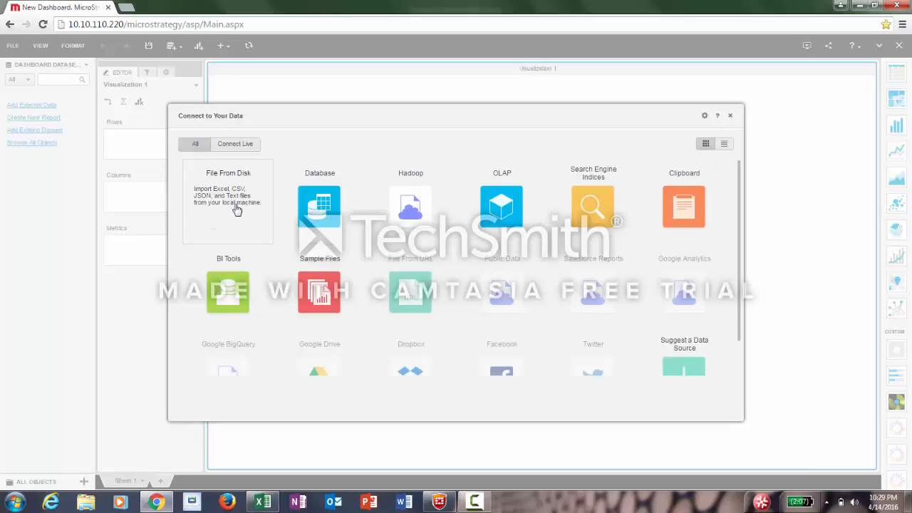
click(237, 209)
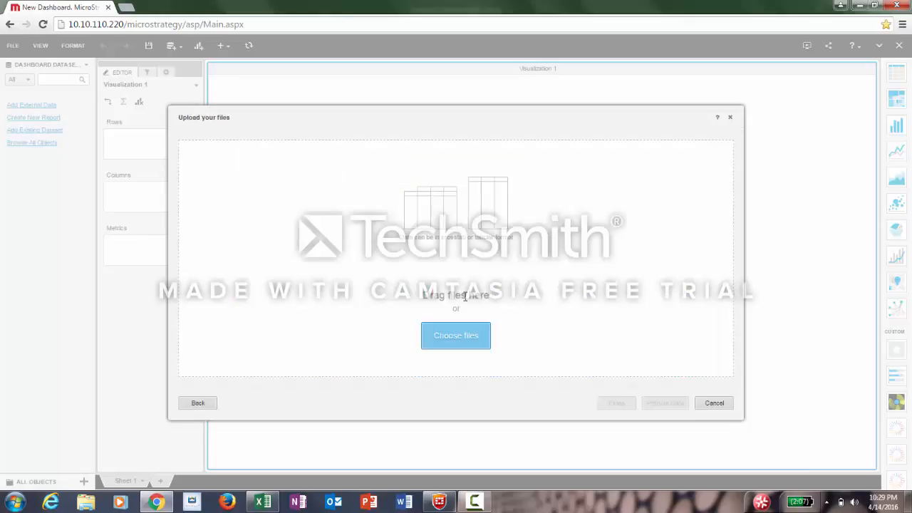
Choose the Sample Customer Data workbook from the Desktop and finish importing it as the dashboard's dataset
click(455, 336)
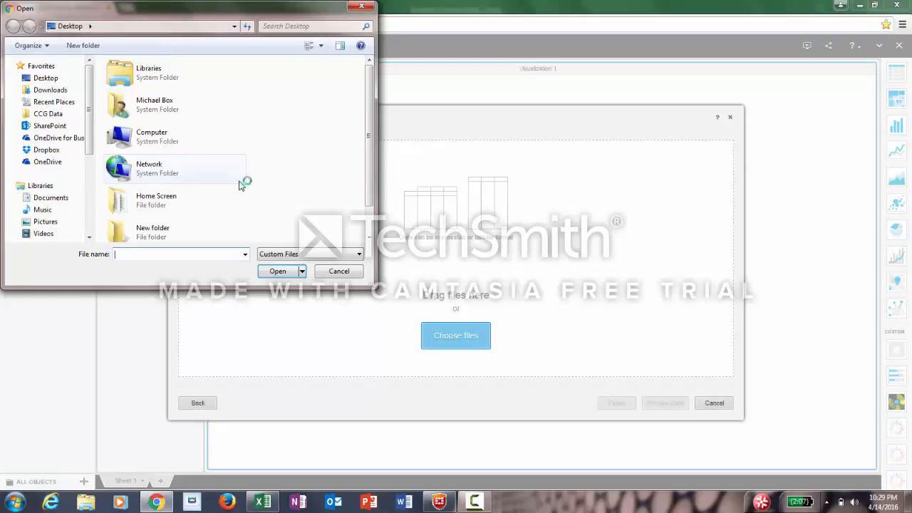
click(68, 80)
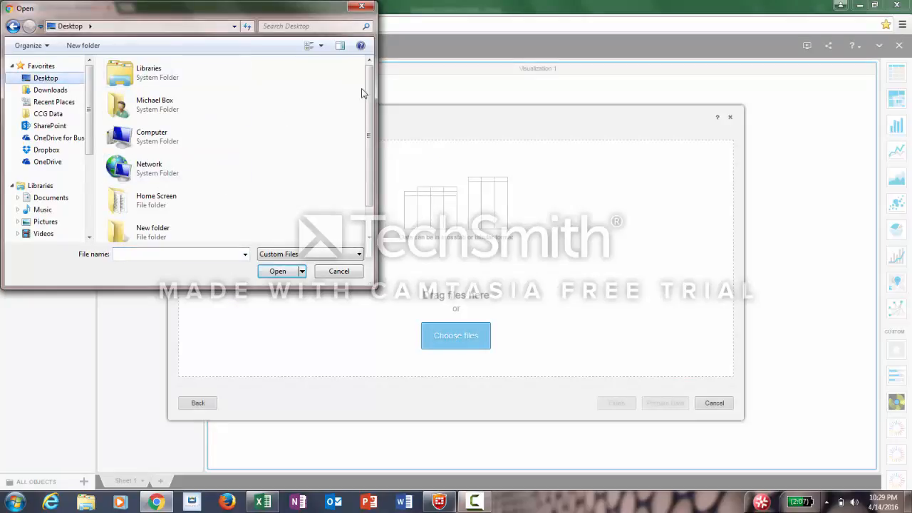
drag(370, 94, 362, 177)
click(211, 225)
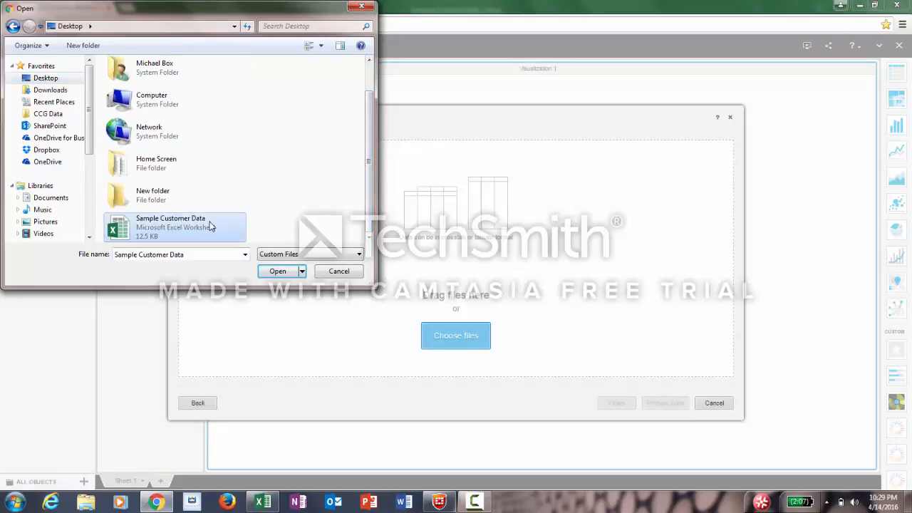
click(289, 271)
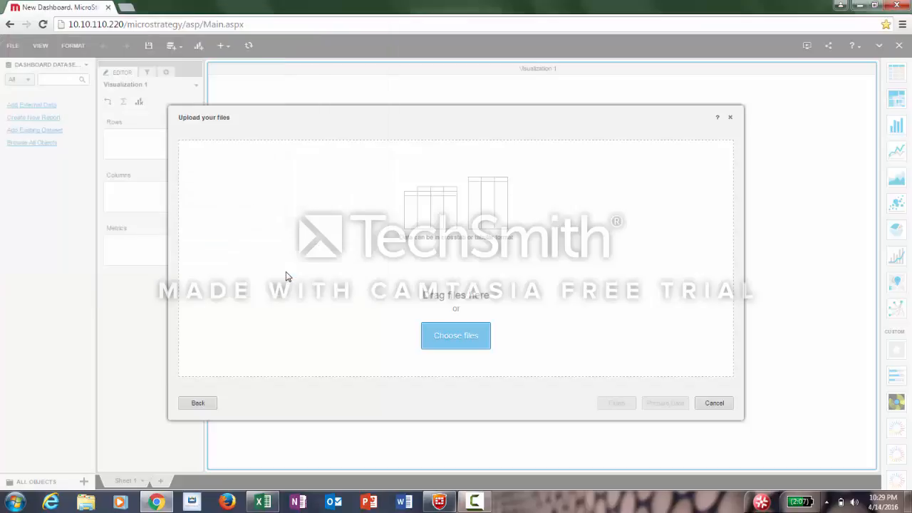
click(623, 405)
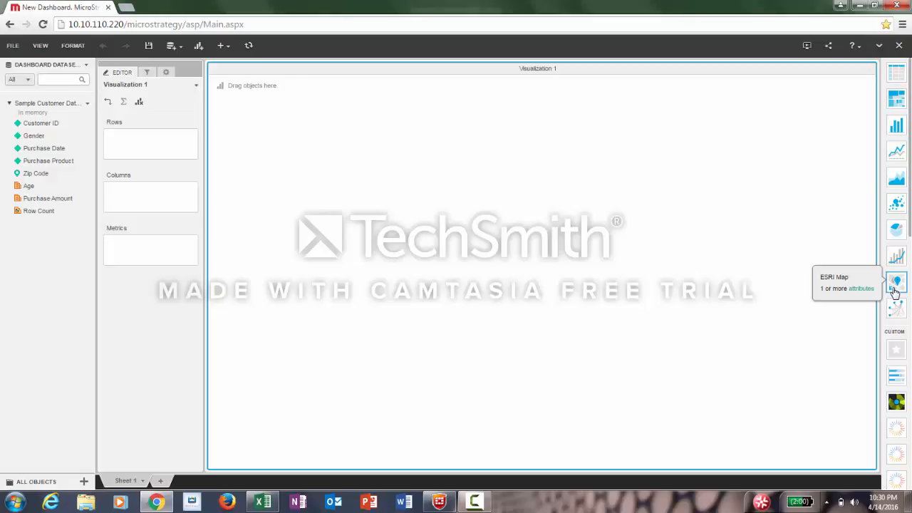
Turn the empty visualization into an ESRI Map titled Customer Location, with Zip Code as its geo attribute
click(896, 285)
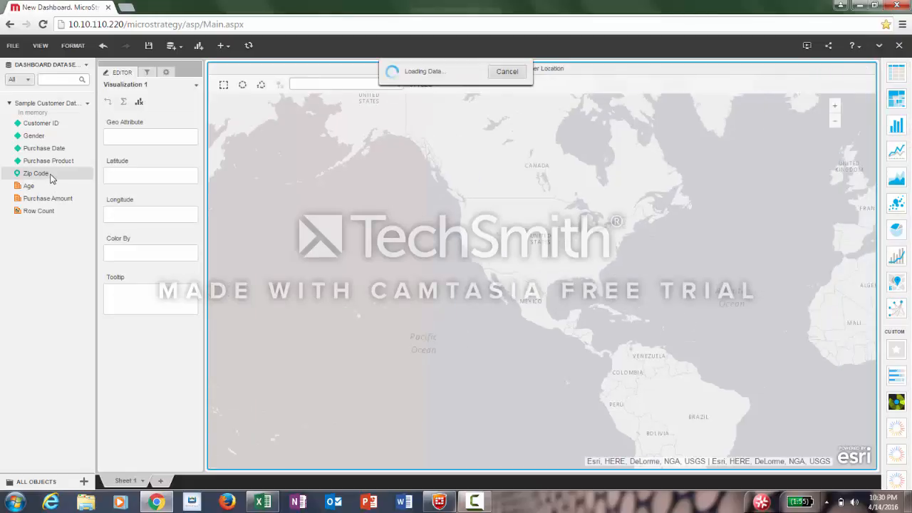
drag(43, 174, 137, 145)
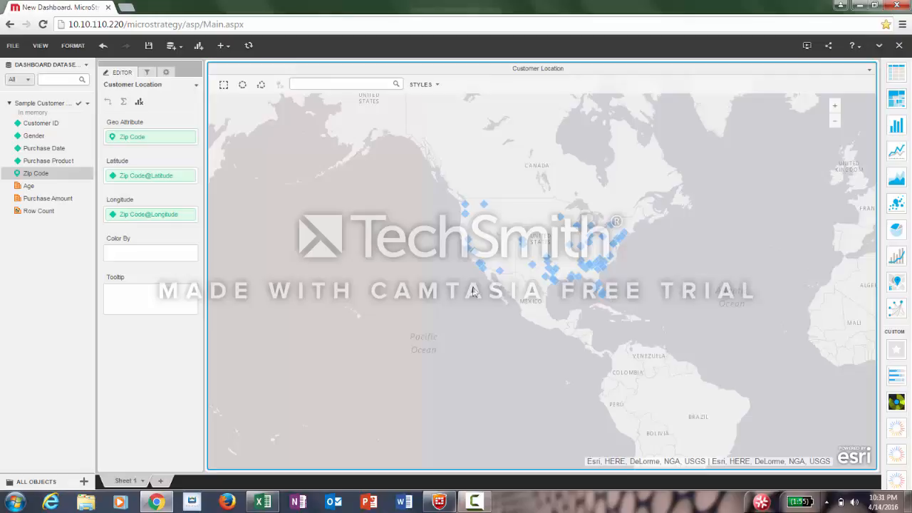
drag(497, 295, 482, 297)
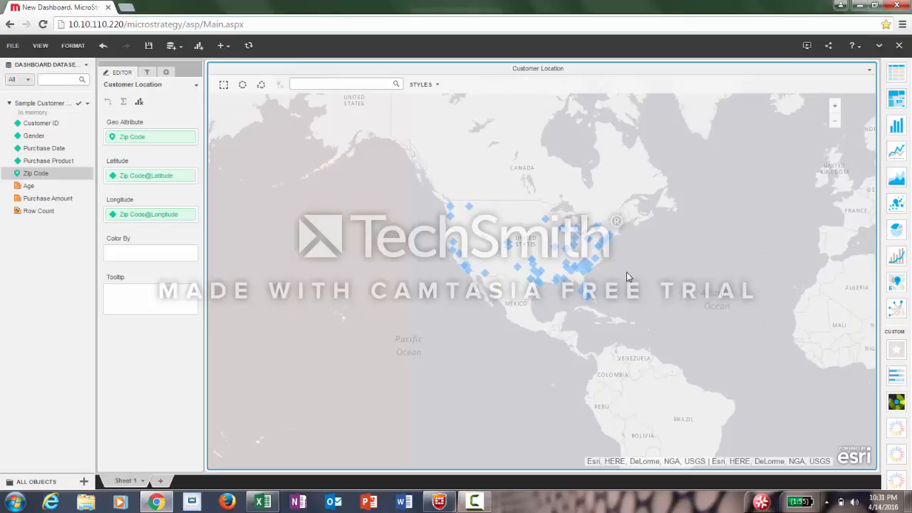
Set the Customer Location map's marker type to Bubbles and its clustering to On
click(167, 77)
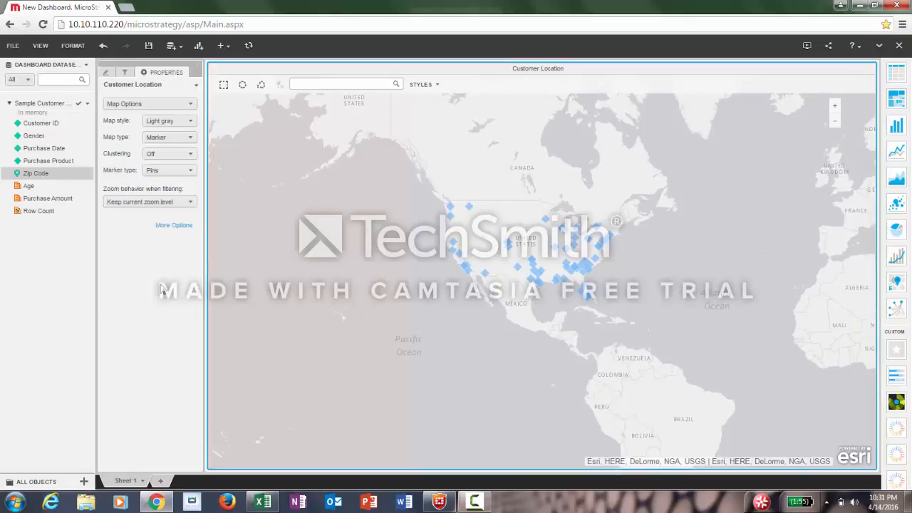
click(191, 171)
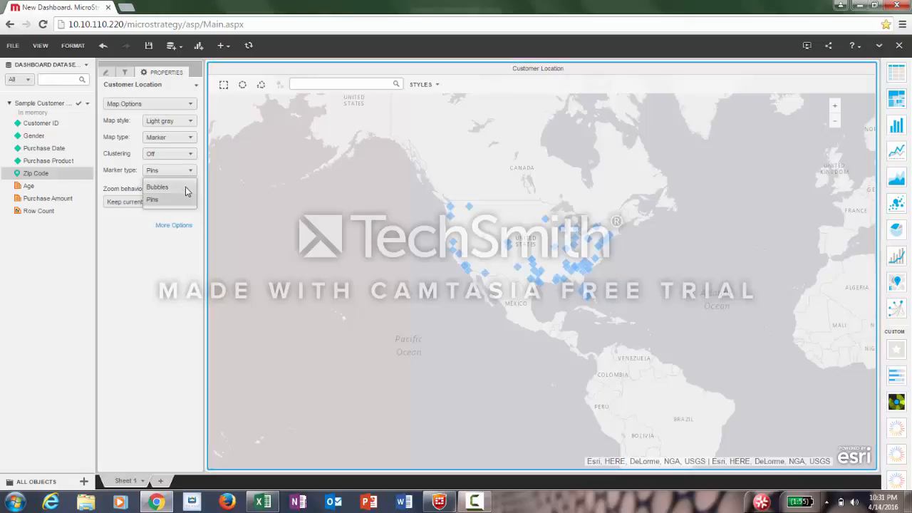
click(168, 187)
click(191, 154)
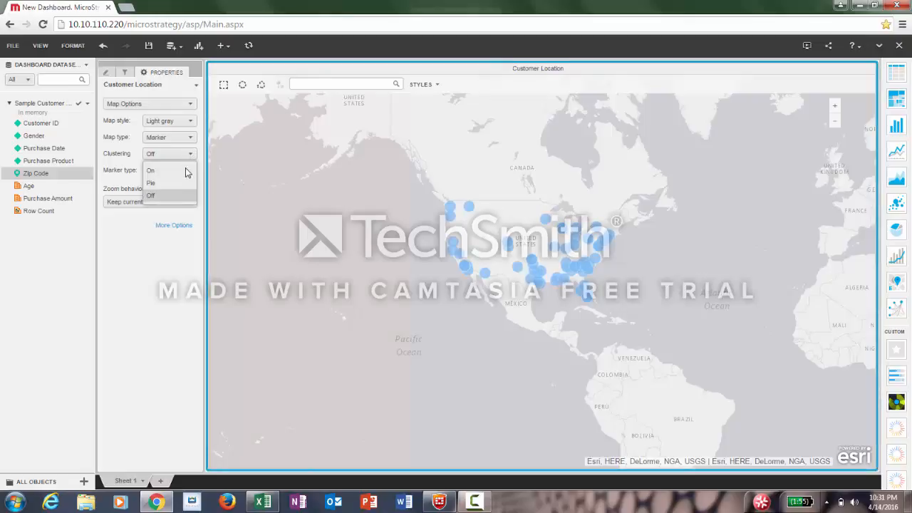
click(184, 172)
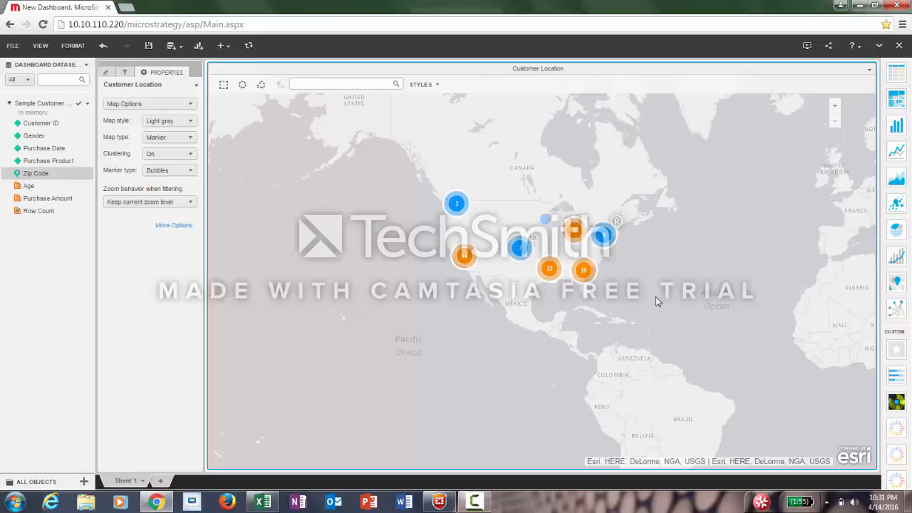
scroll(649, 296, up, 1)
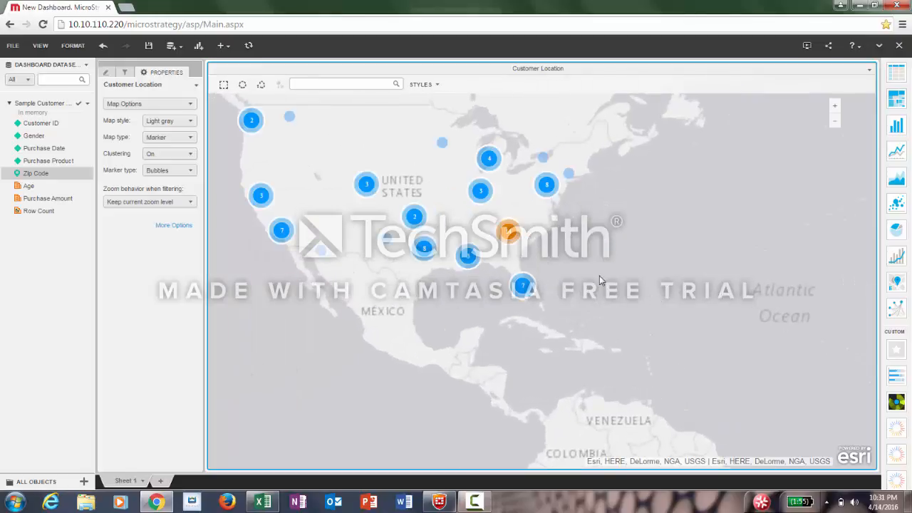
drag(599, 280, 649, 291)
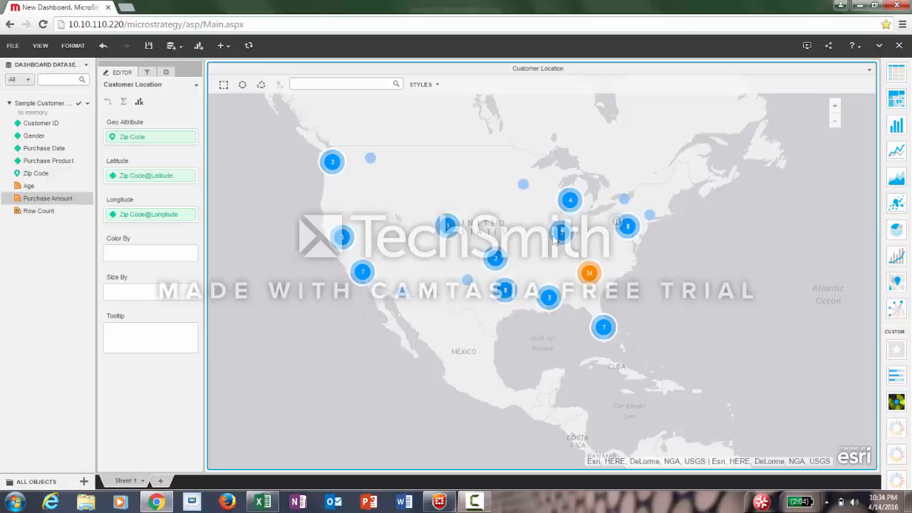
Add a second visualization titled Product Sales beside the map and make it a line chart
click(229, 48)
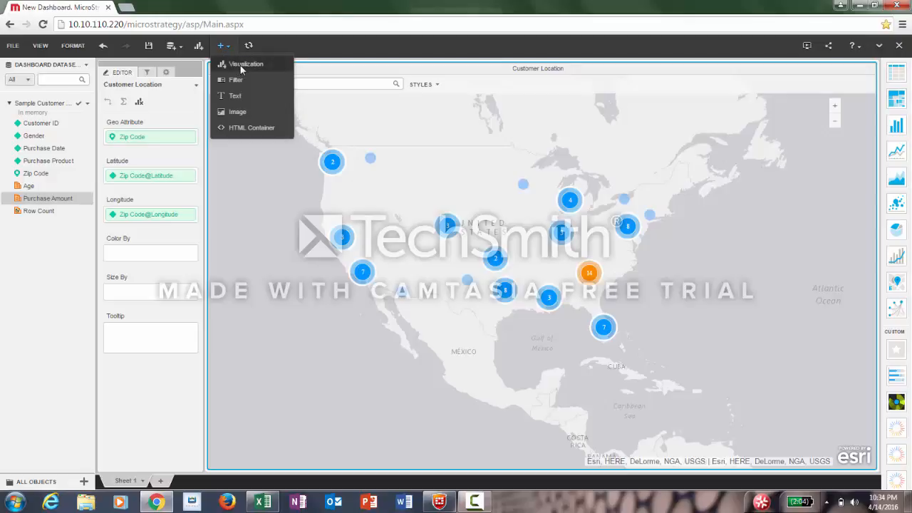
click(240, 65)
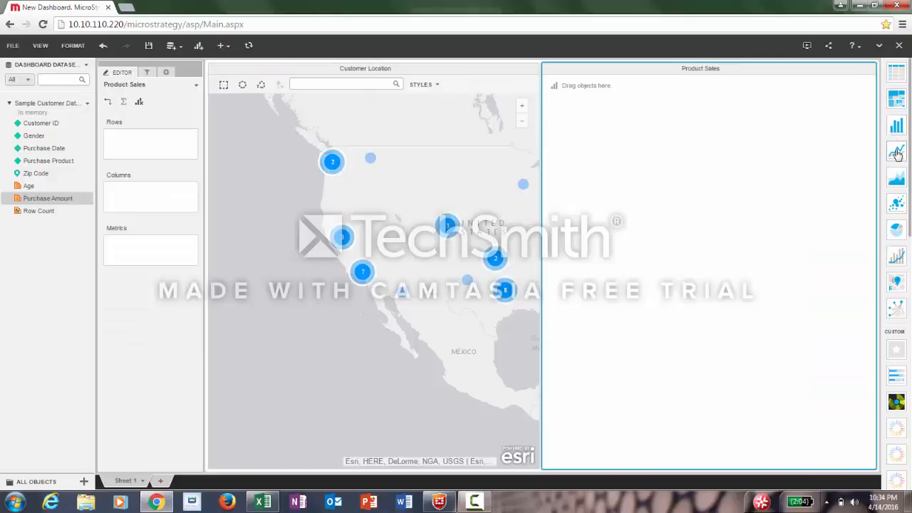
click(897, 153)
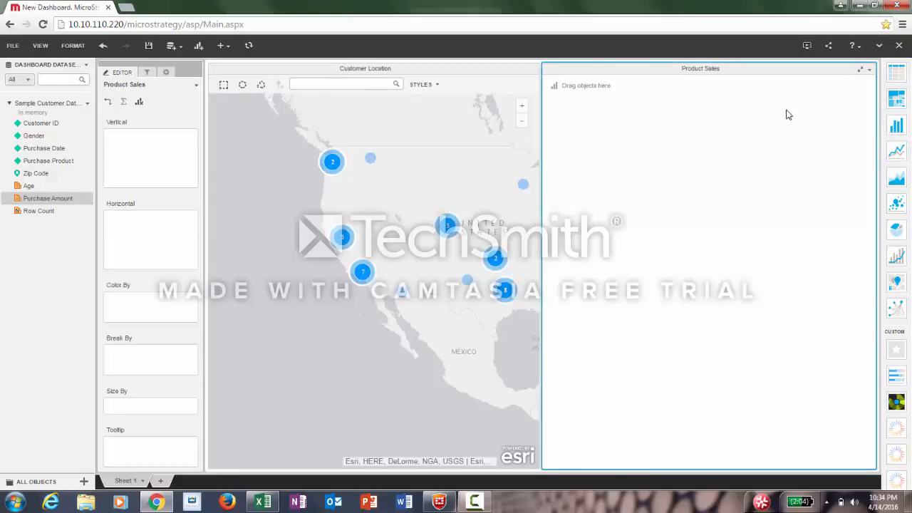
Change the Product Sales shape to Bar and plot Purchase Amount vertically against Purchase Product horizontally
click(869, 69)
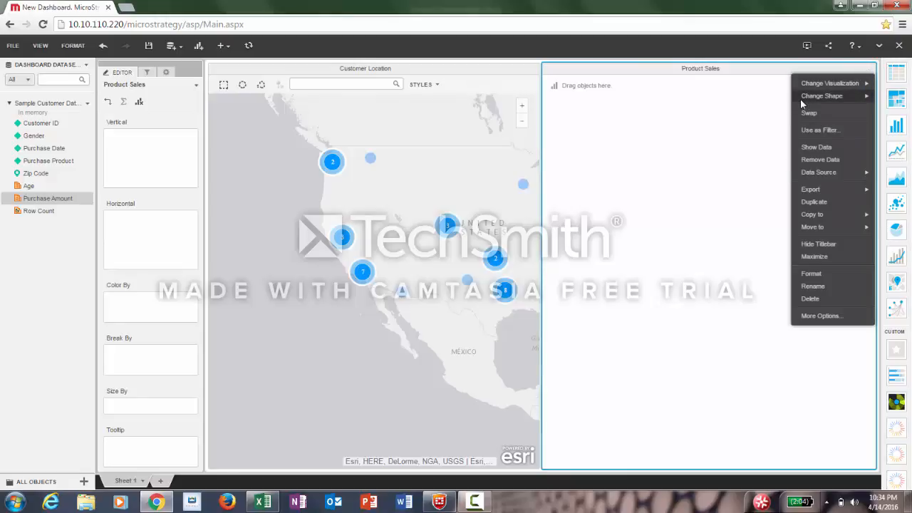
mouse_move(805, 95)
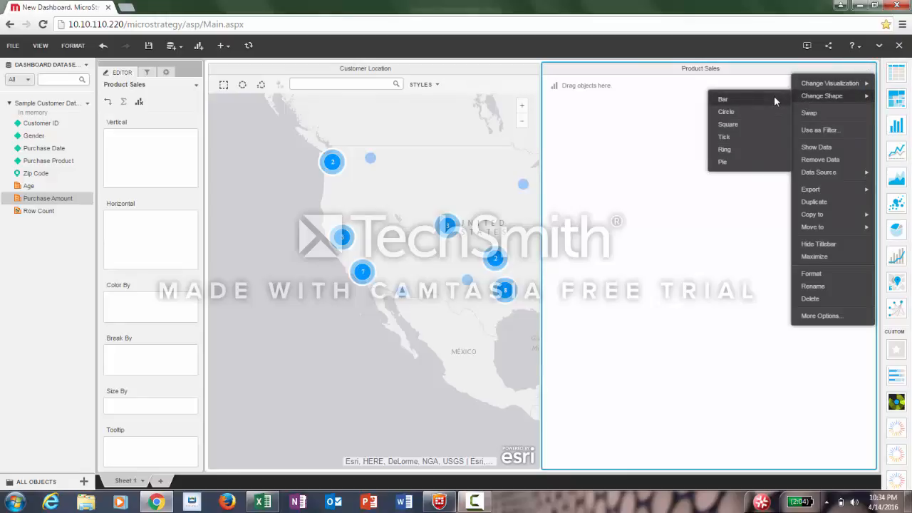
click(775, 99)
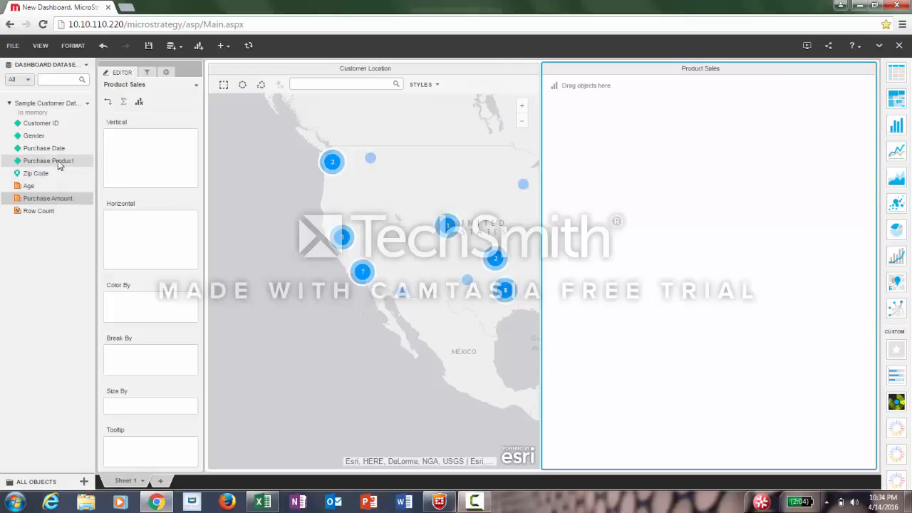
drag(57, 161, 149, 238)
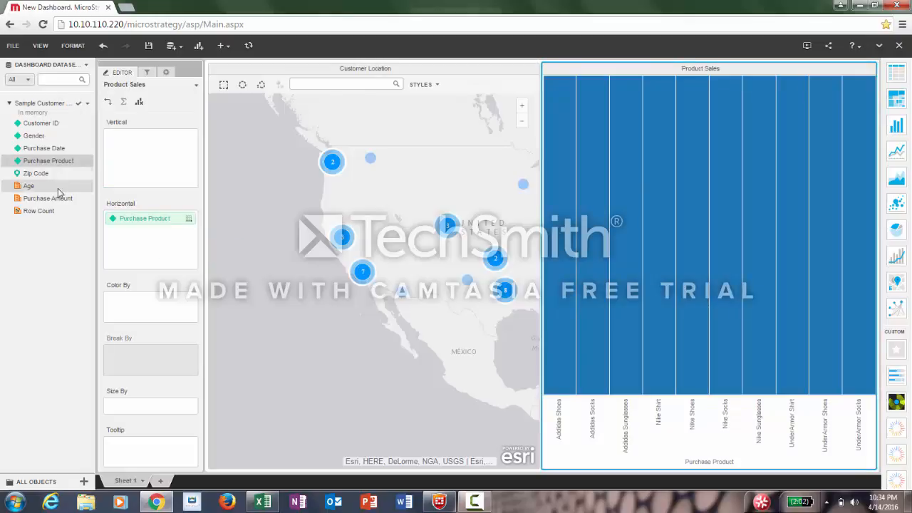
drag(49, 202, 138, 165)
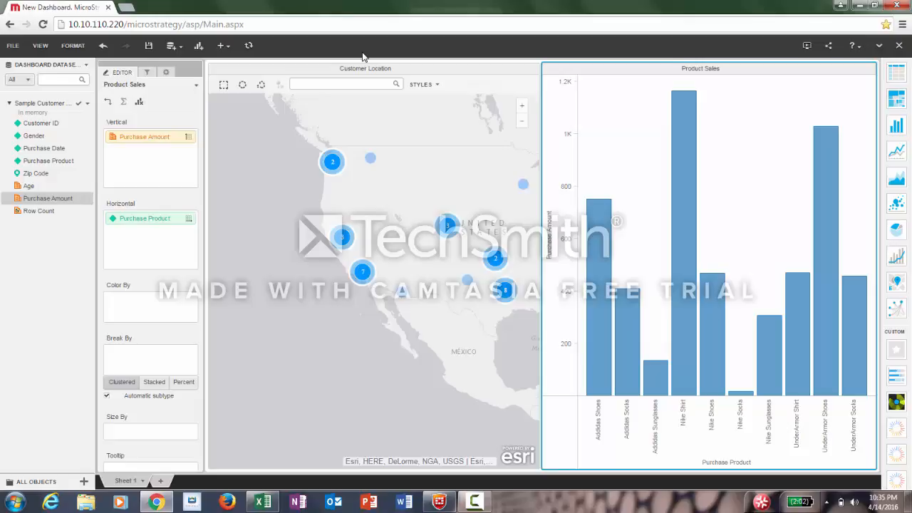
Add a third visualization and place it across the full width beneath the map and the Product Sales chart
click(222, 45)
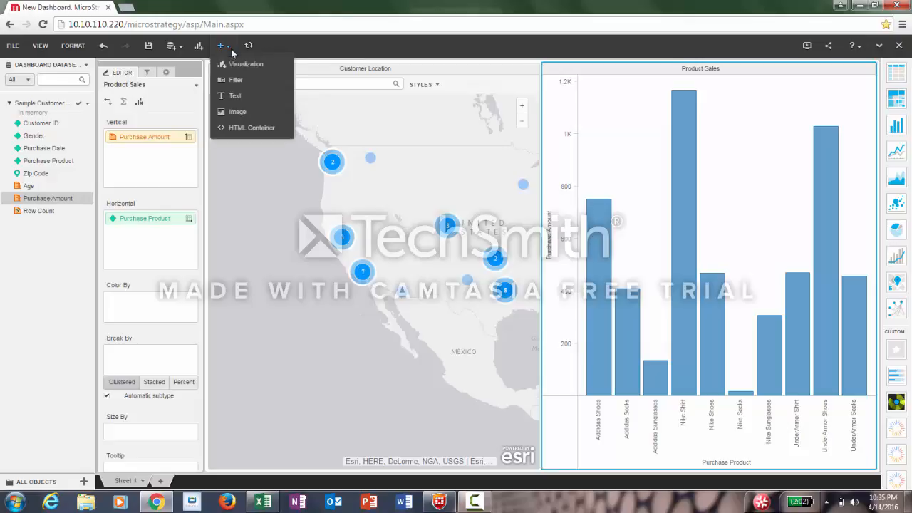
click(243, 65)
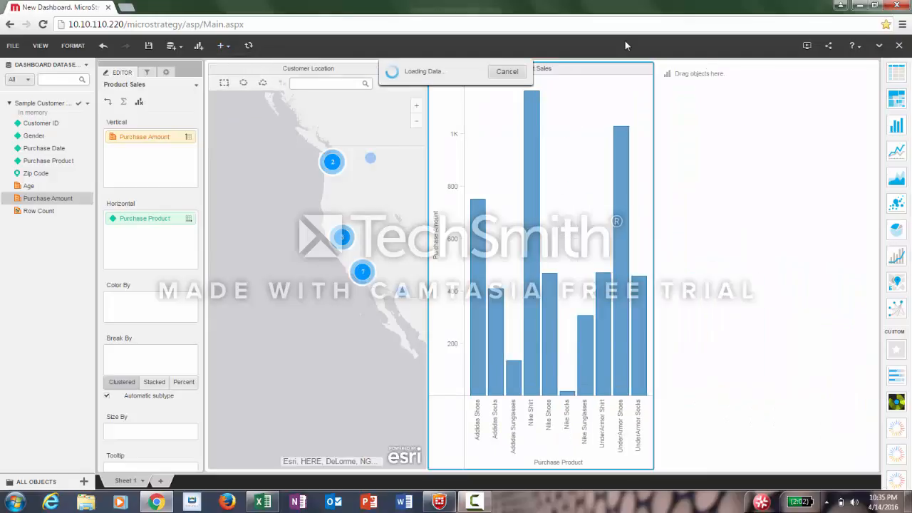
drag(753, 64, 540, 382)
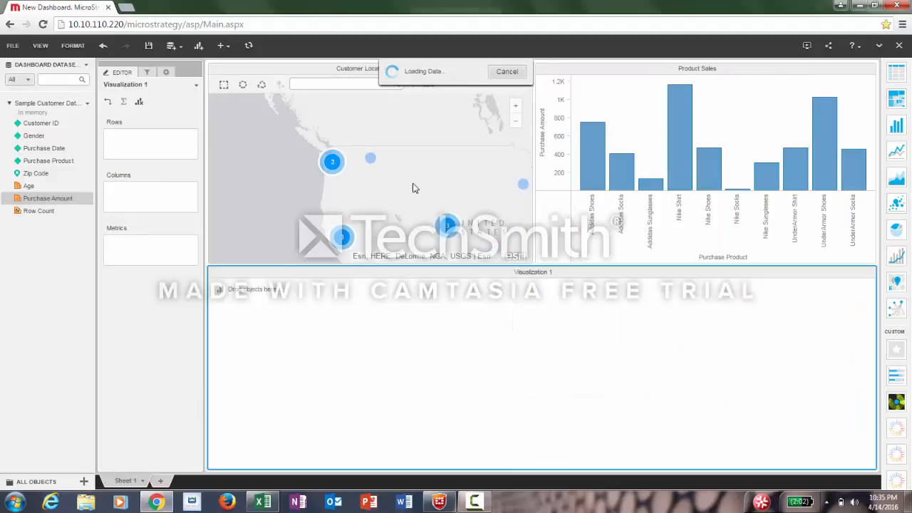
drag(346, 158, 329, 149)
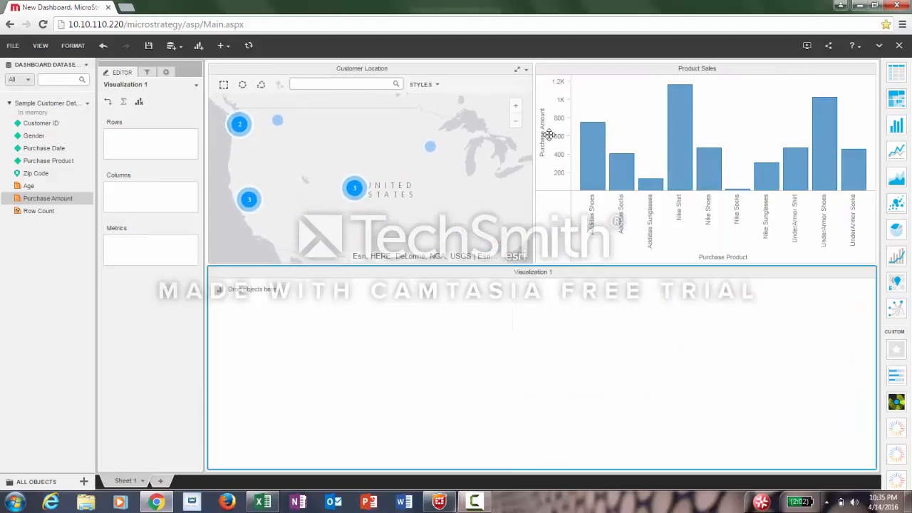
click(526, 135)
Make the new visualization a line chart titled Sales By Date, with Purchase Date horizontally and Purchase Amount vertically
click(652, 306)
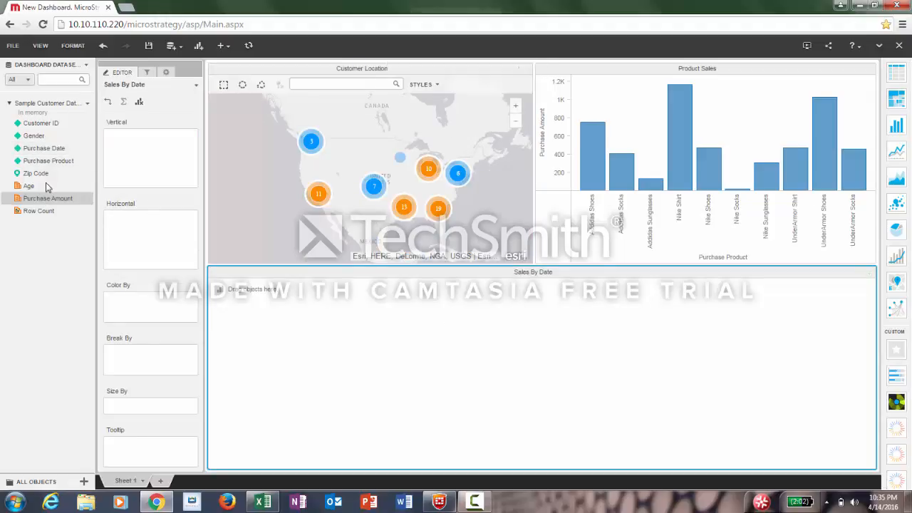
drag(126, 184, 155, 235)
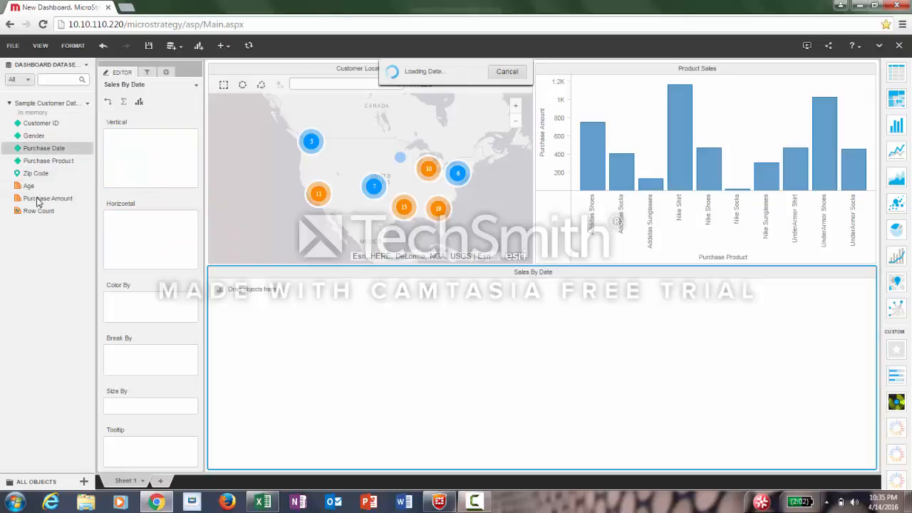
drag(36, 198, 160, 161)
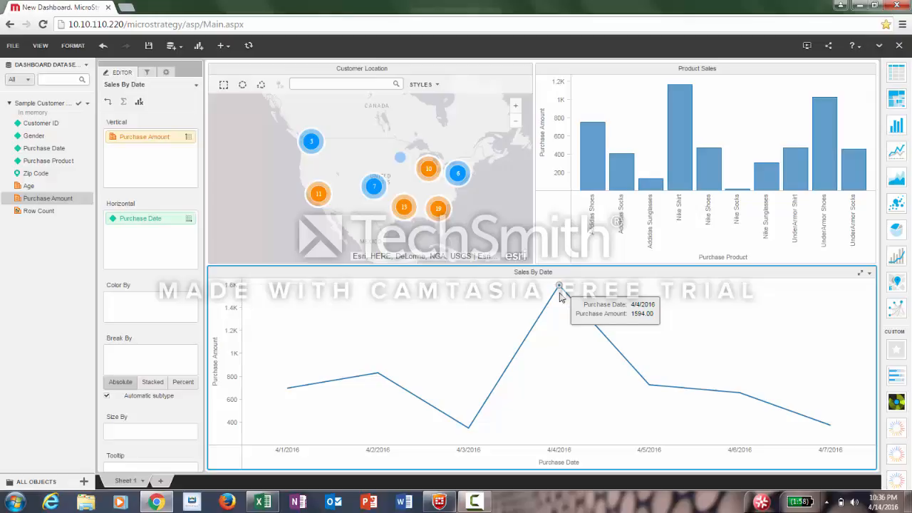
Switch the finished dashboard to presentation mode
click(807, 45)
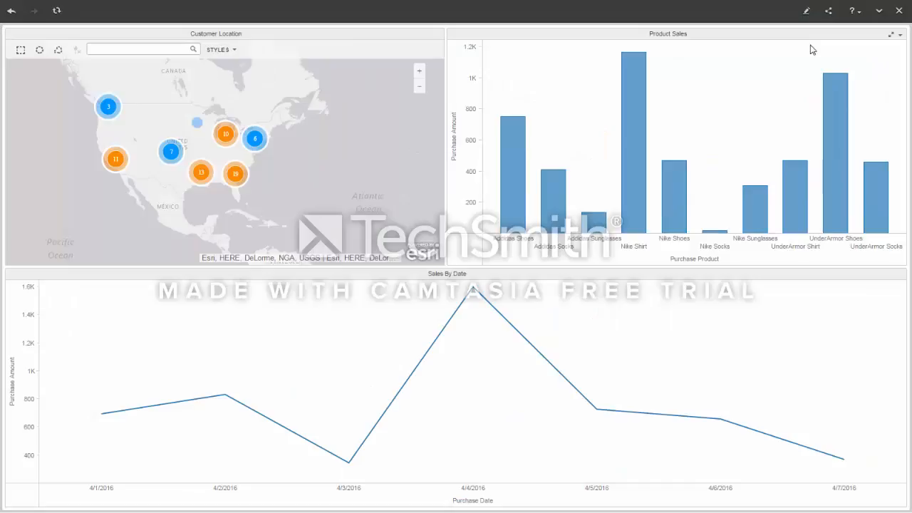